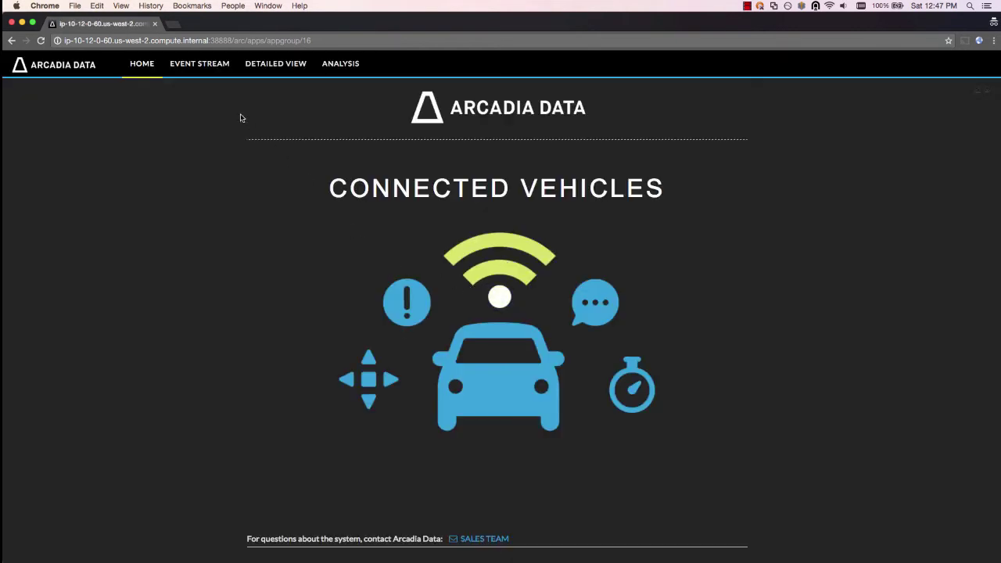
# Open the Event Stream page to watch live vehicle events, charts and map.
pyautogui.click(195, 70)
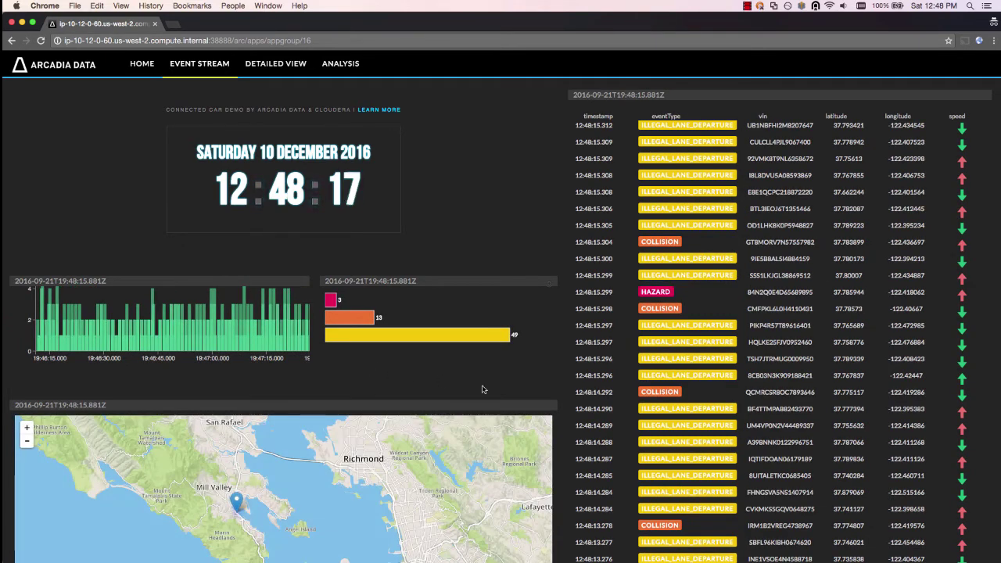
pyautogui.scroll(-2, 555, 400)
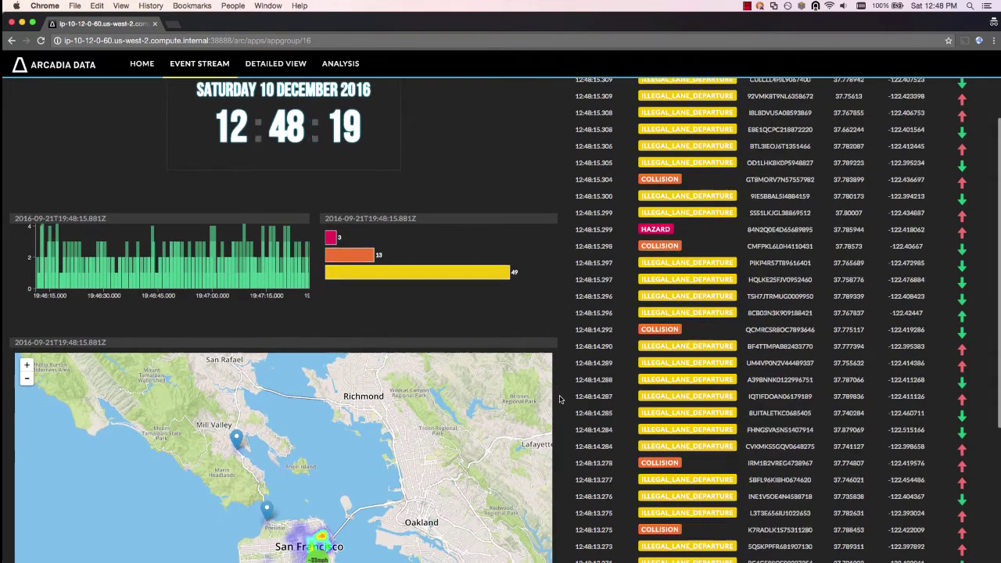
pyautogui.scroll(-3, 559, 399)
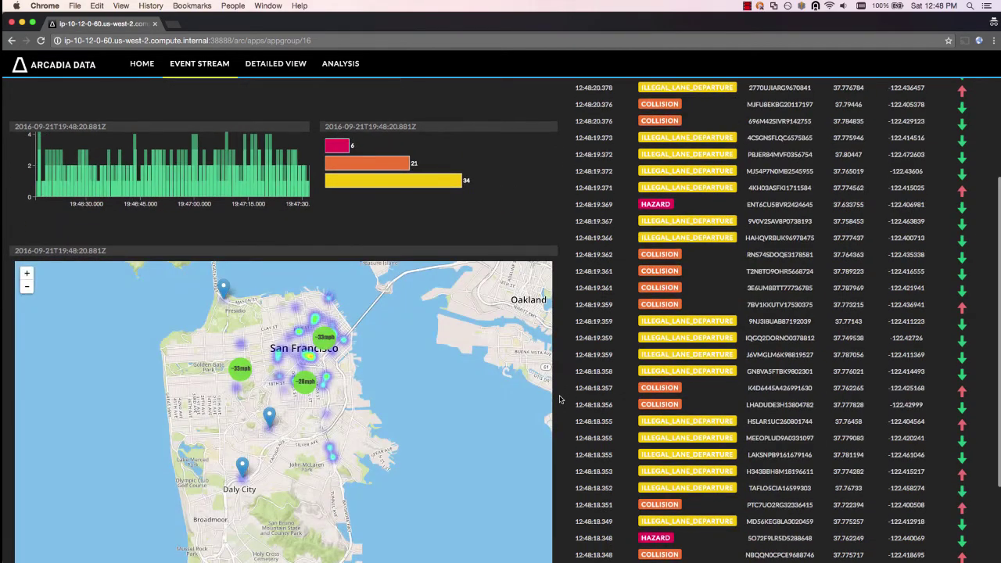
pyautogui.scroll(-2, 559, 400)
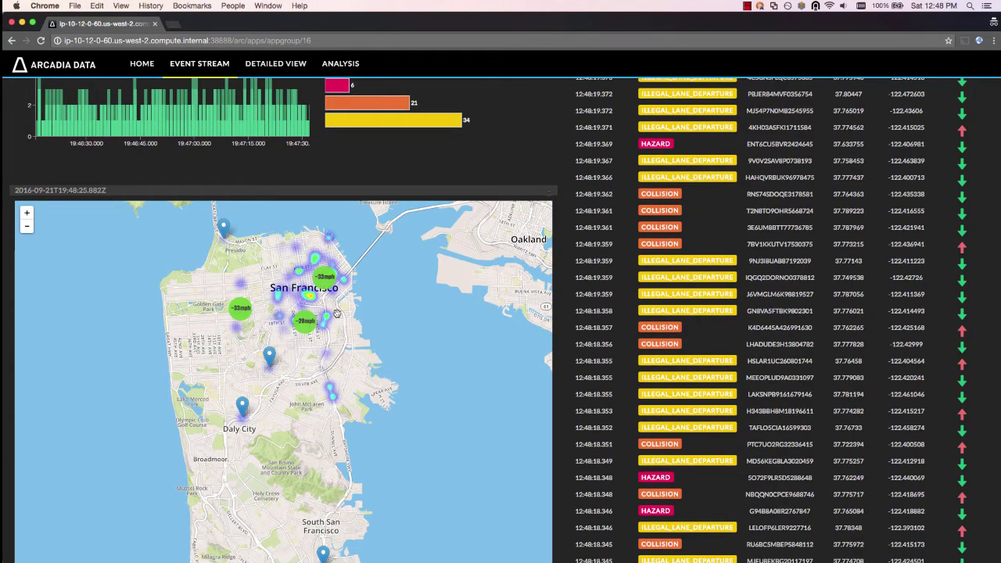
pyautogui.scroll(-1, 313, 344)
pyautogui.scroll(1, 292, 377)
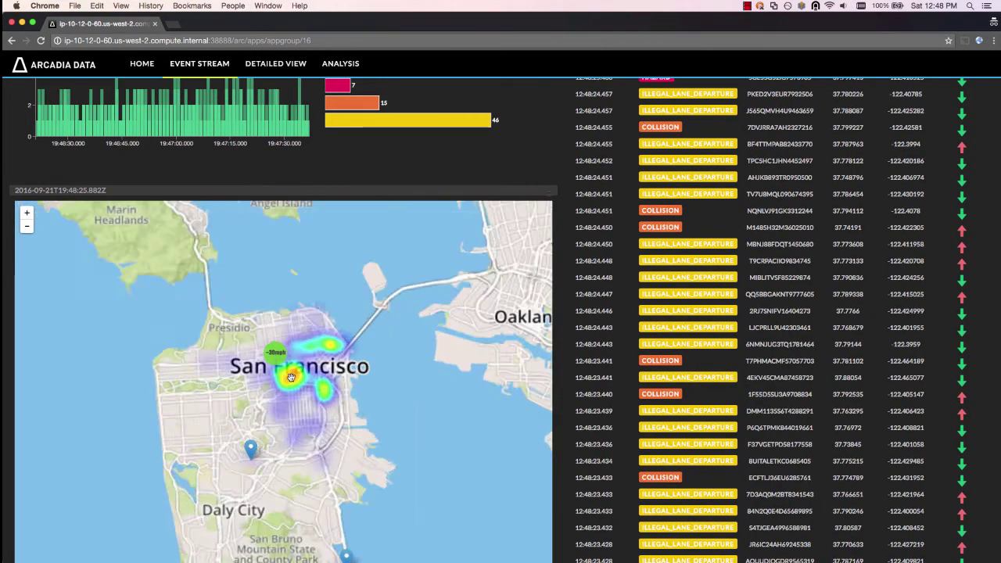
pyautogui.scroll(1, 292, 377)
pyautogui.scroll(-1, 313, 402)
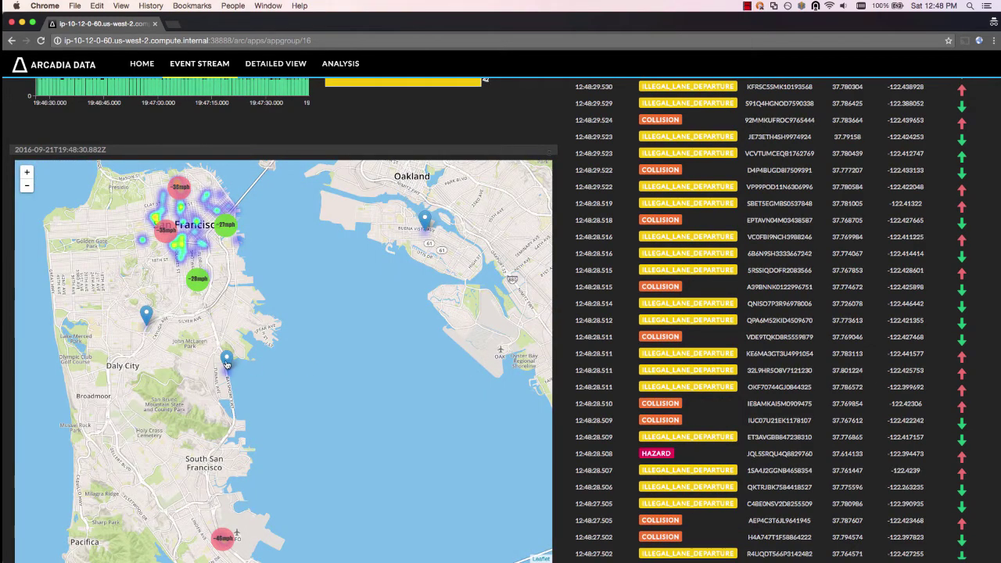
pyautogui.click(227, 361)
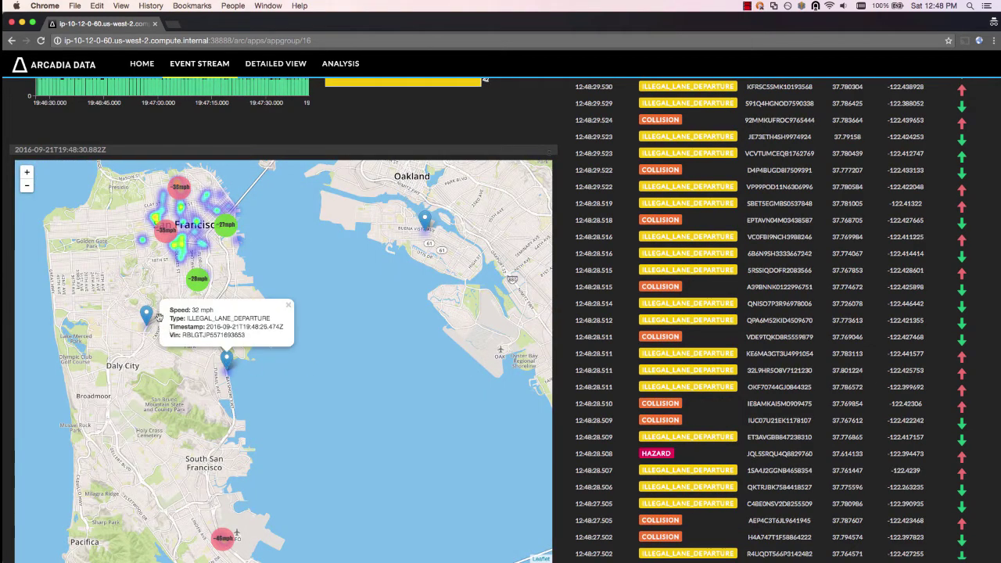
pyautogui.click(153, 315)
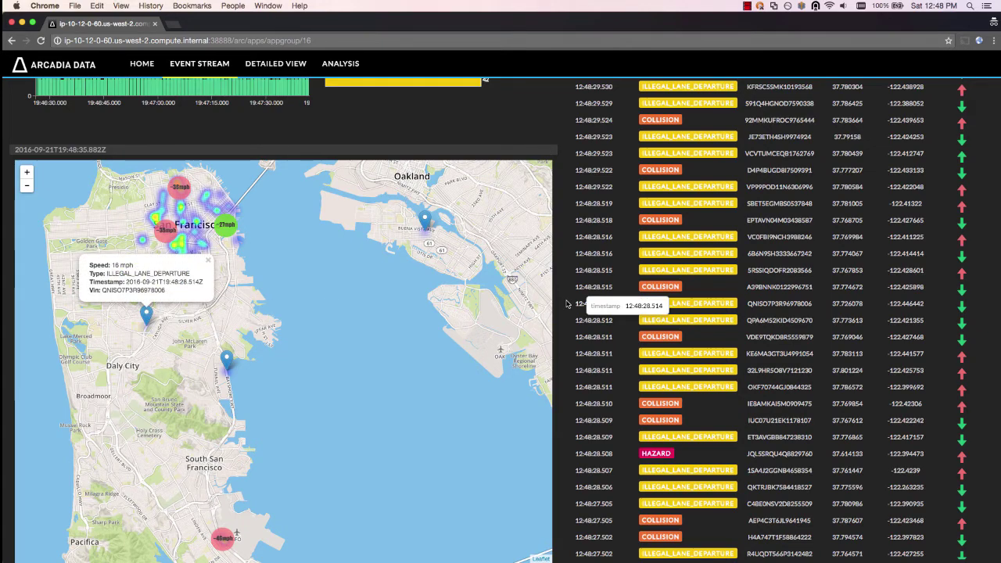
pyautogui.scroll(2, 550, 180)
pyautogui.scroll(2, 550, 185)
pyautogui.scroll(2, 550, 186)
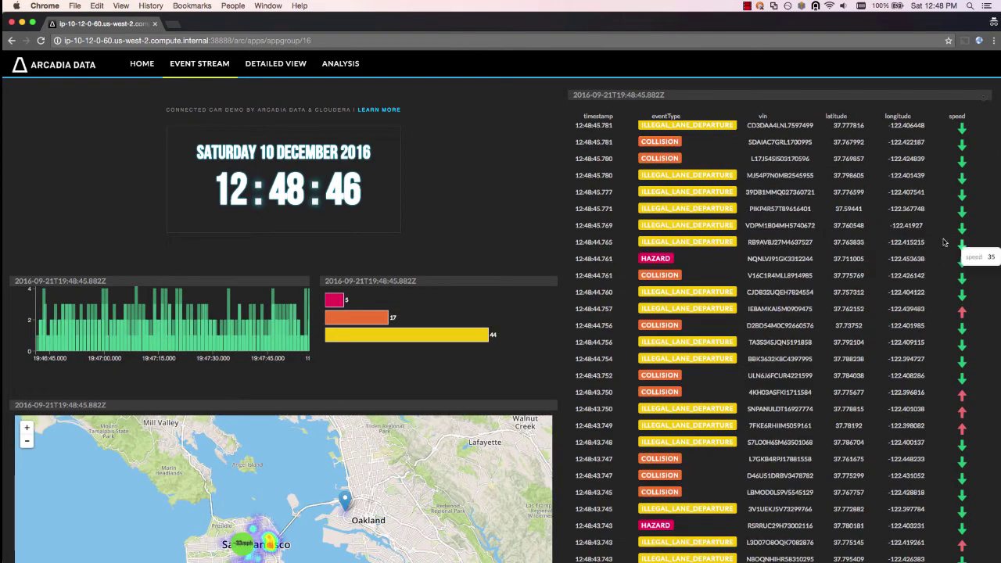
# Open the Detailed View for vehicle PIKP4R57T89616401 from the event stream table.
pyautogui.click(793, 210)
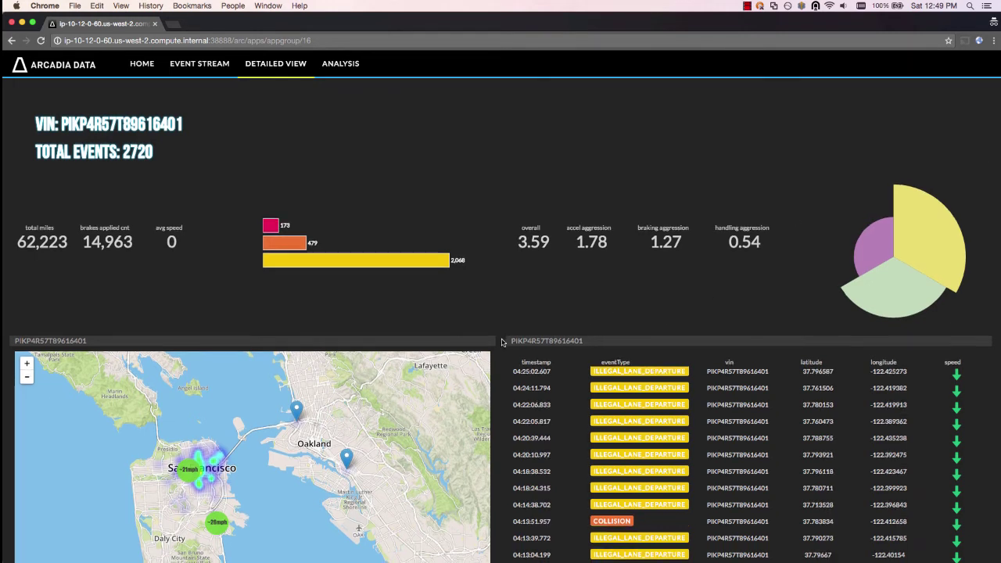
pyautogui.scroll(-2, 503, 341)
pyautogui.scroll(-1, 502, 342)
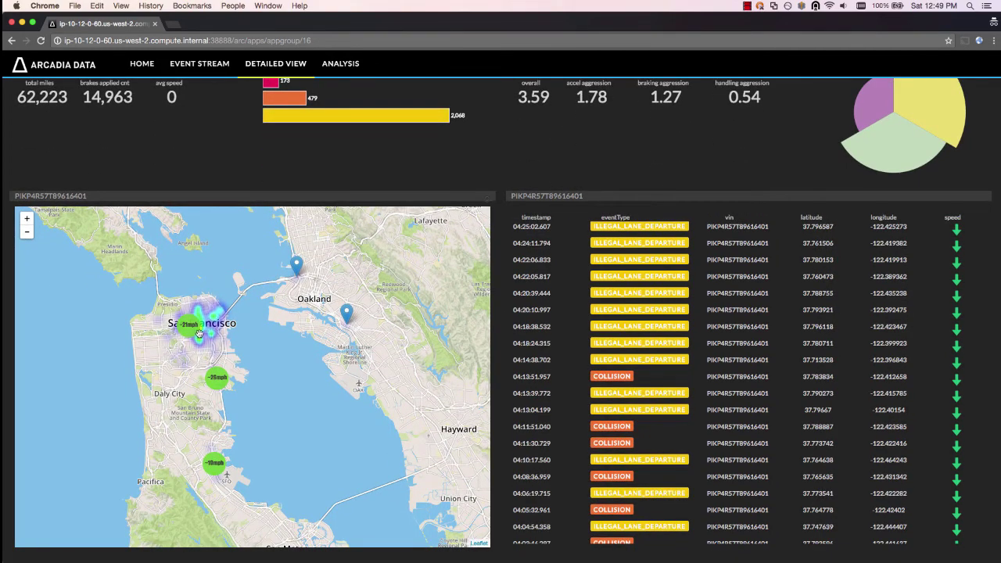
# Zoom the vehicle's map into the San Francisco cluster and review its 2,720 events.
pyautogui.click(194, 329)
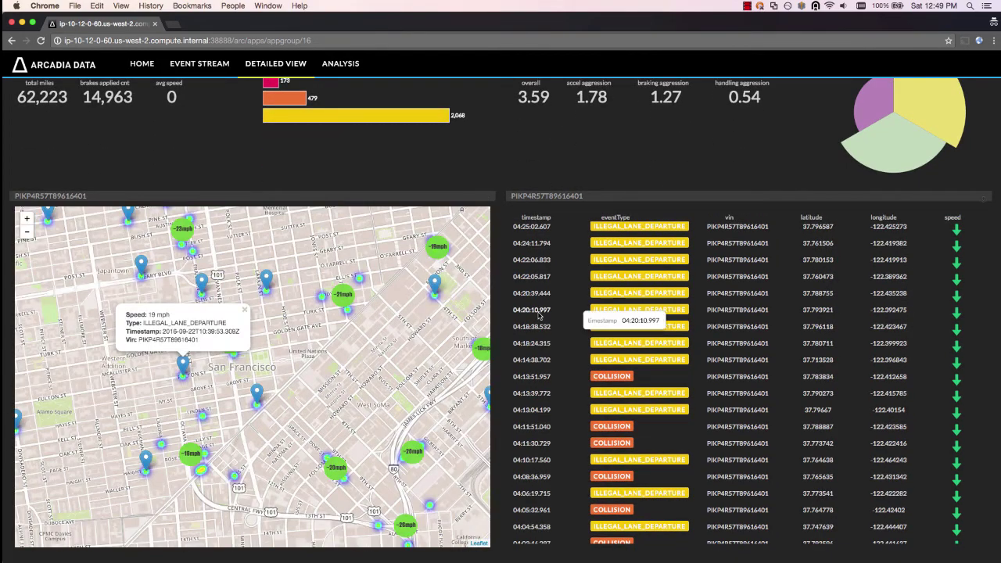
pyautogui.scroll(-2, 652, 273)
pyautogui.scroll(-2, 653, 275)
pyautogui.scroll(-2, 655, 279)
pyautogui.scroll(-2, 659, 284)
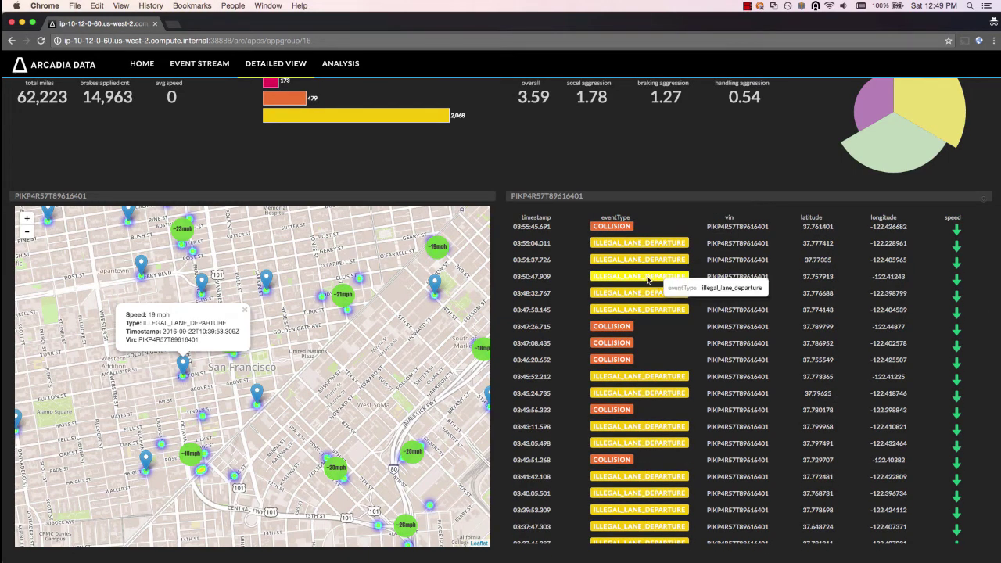
pyautogui.scroll(5, 575, 228)
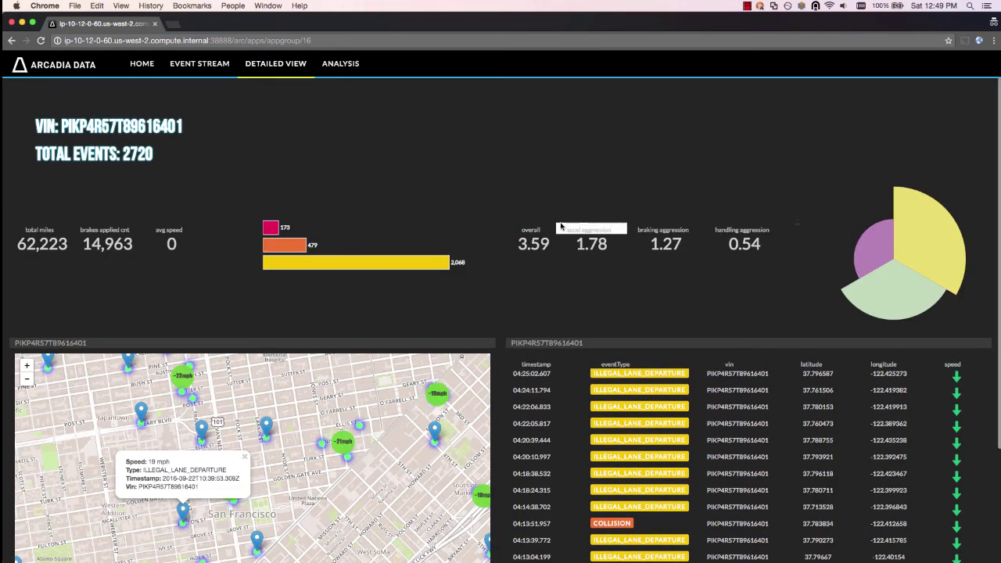
# Open the Analysis page and scroll through aggression correlation charts to the VIN drilldowns.
pyautogui.click(334, 69)
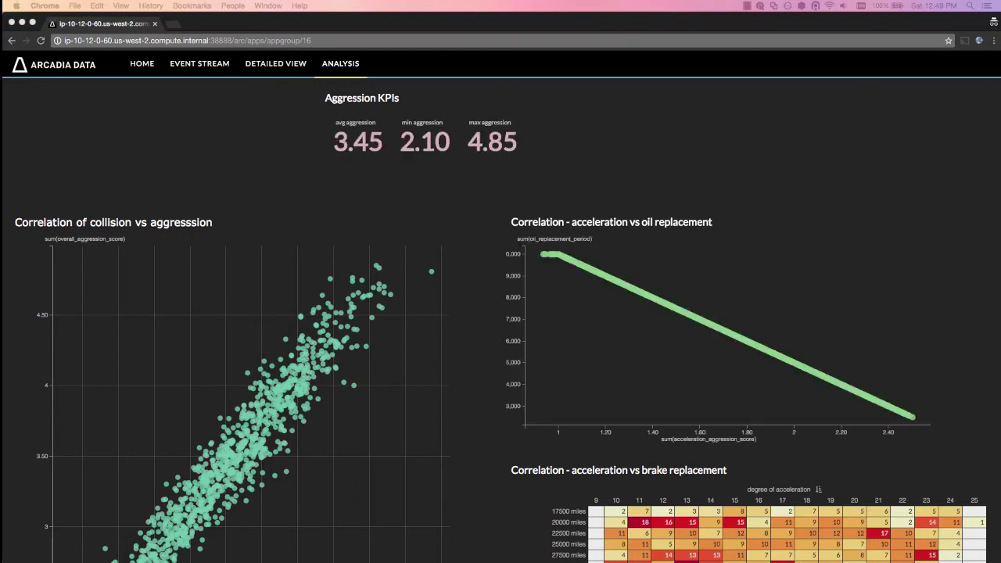
pyautogui.click(451, 285)
pyautogui.scroll(-4, 450, 285)
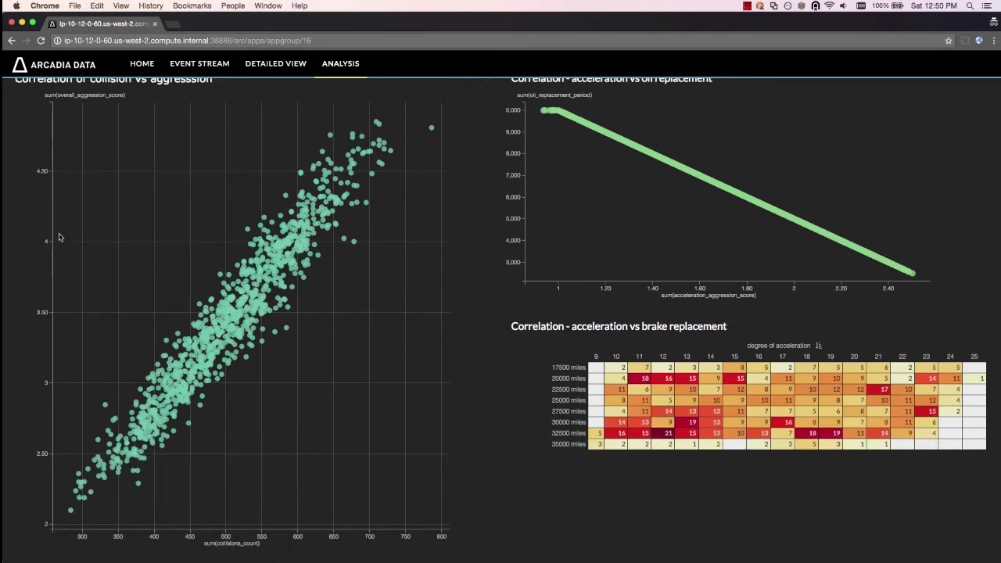
pyautogui.scroll(2, 53, 227)
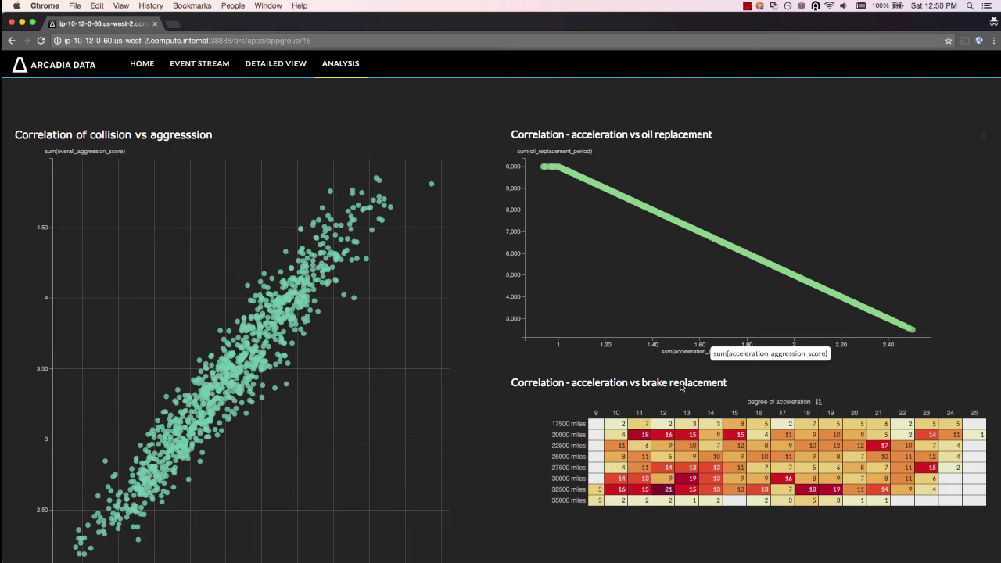
pyautogui.scroll(-3, 482, 426)
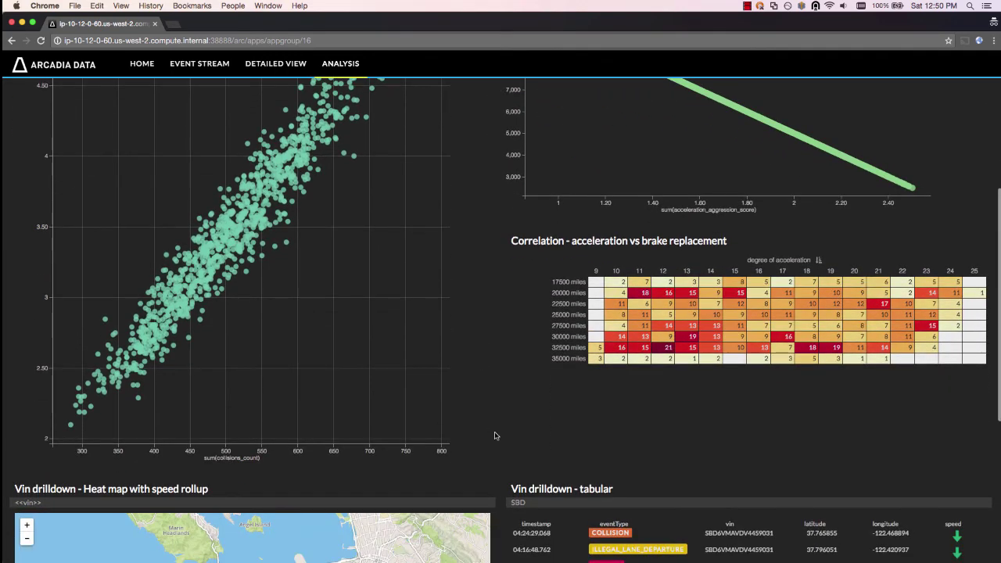
# Filter the VIN drilldown map and table via the scatter plot to vehicle MCHNG6NIKP2070819.
pyautogui.click(189, 341)
pyautogui.scroll(-3, 501, 481)
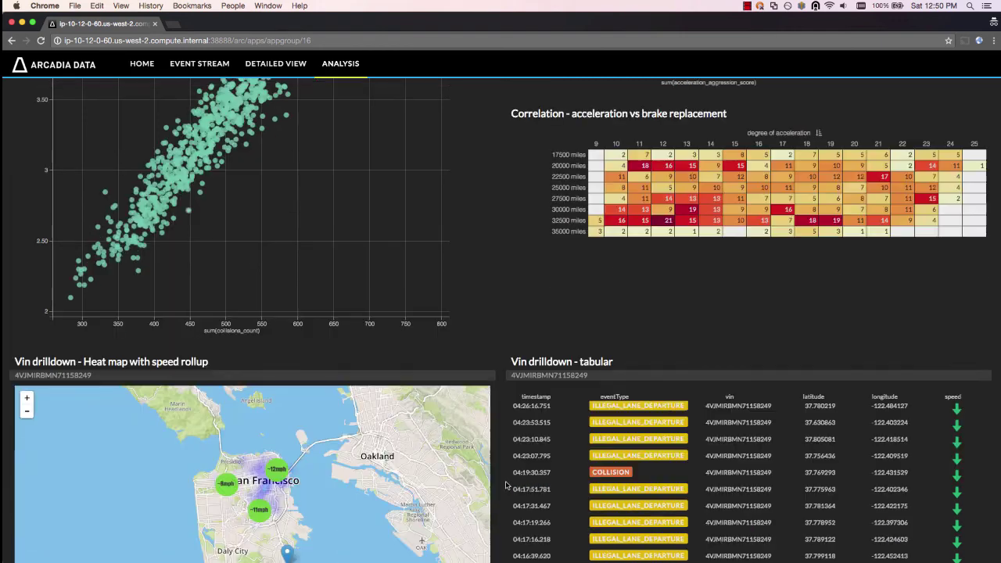
pyautogui.scroll(-1, 501, 483)
pyautogui.scroll(-3, 502, 485)
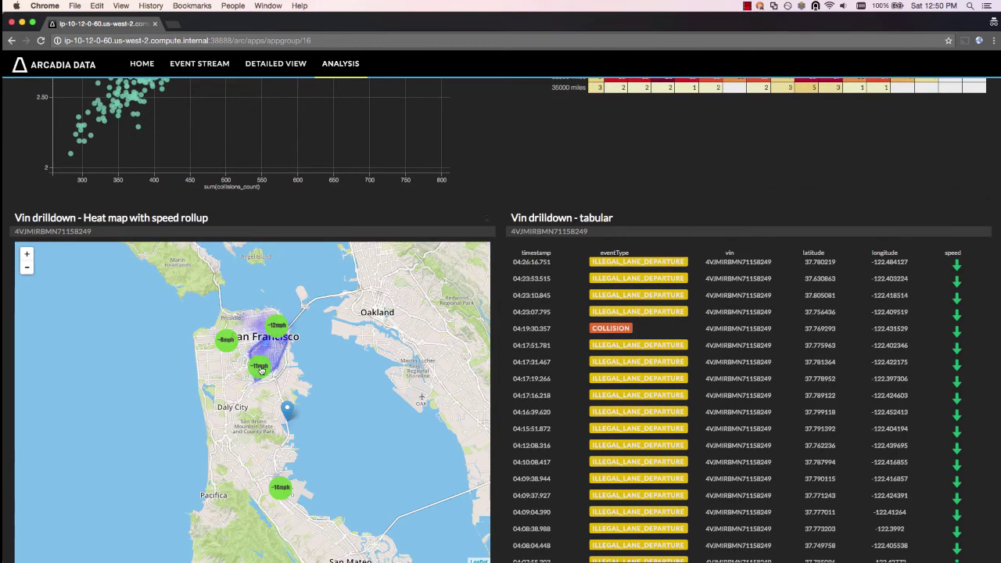
pyautogui.scroll(3, 266, 368)
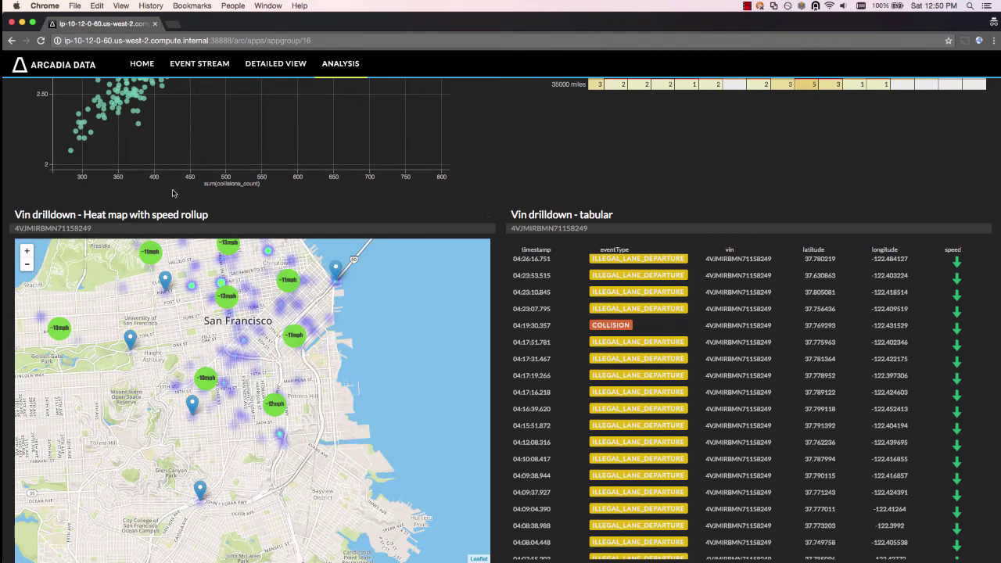
pyautogui.click(95, 103)
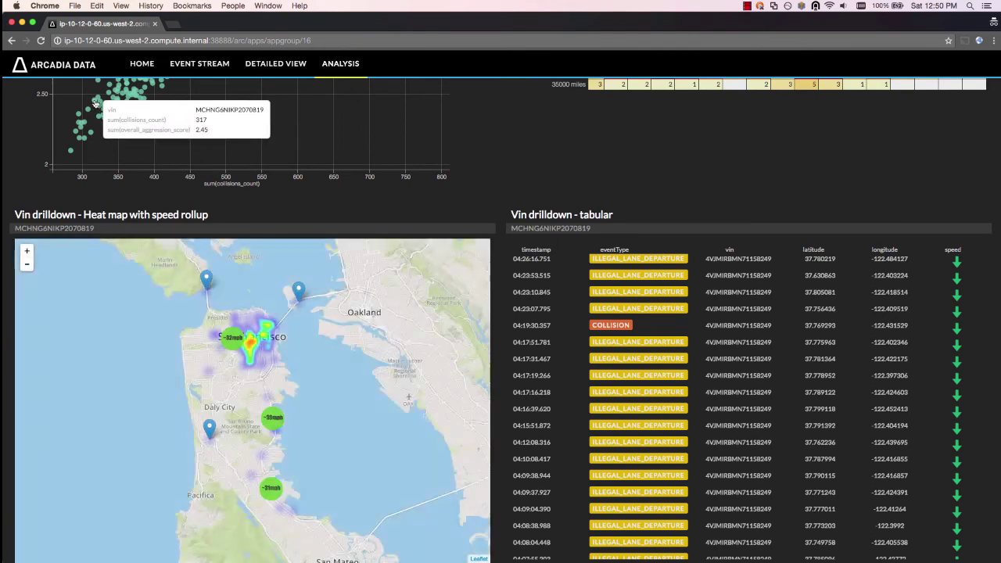
pyautogui.scroll(-1, 505, 410)
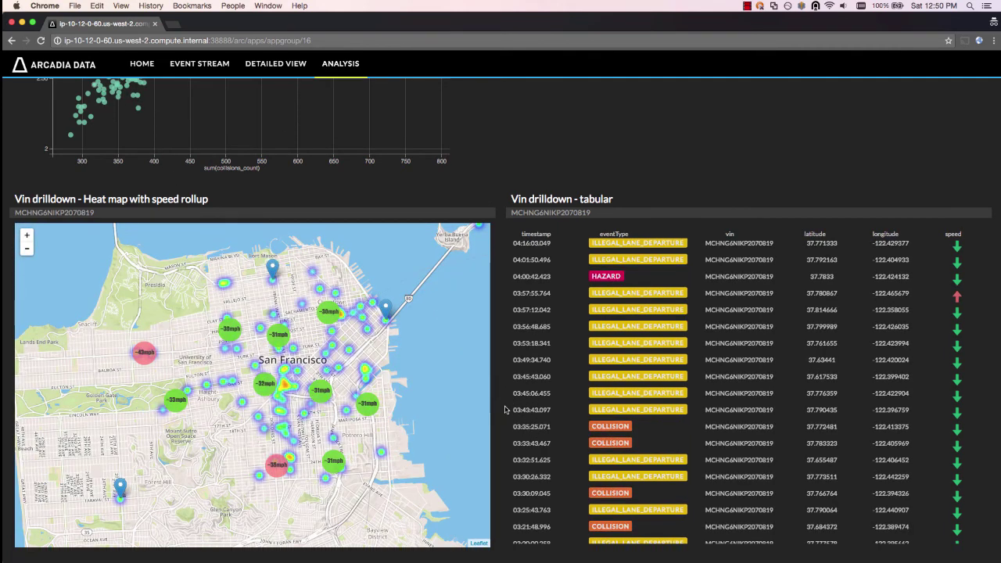